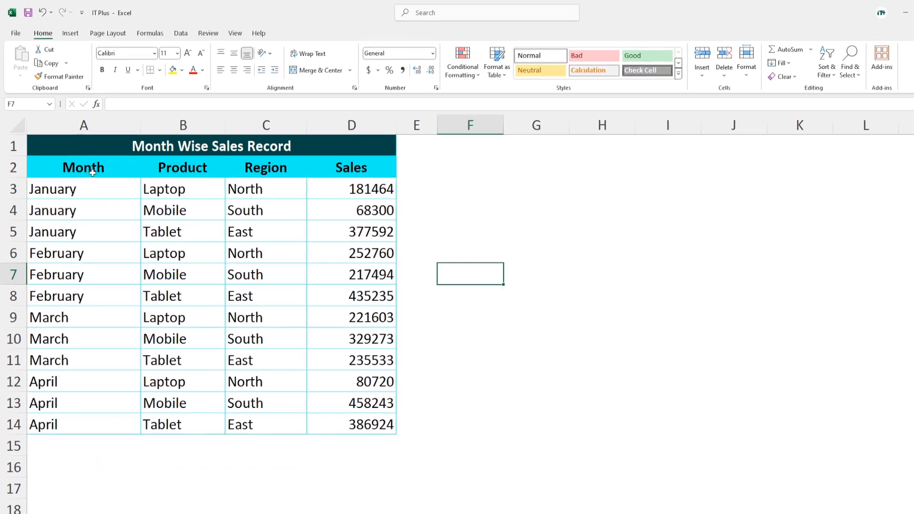
Step: Insert a PivotChart based on the sales data in A2:D14, placed on the existing worksheet at cell F1
left_click_drag(52, 166, 346, 434)
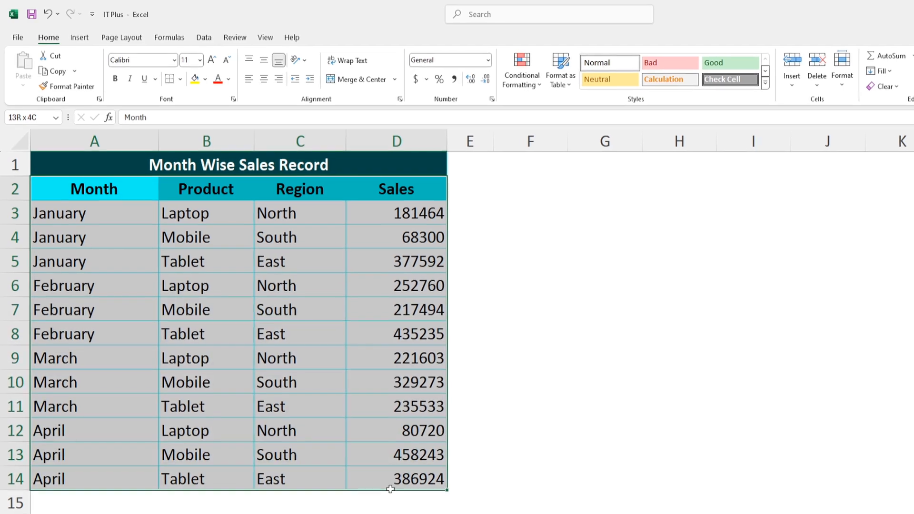
left_click_drag(390, 489, 391, 489)
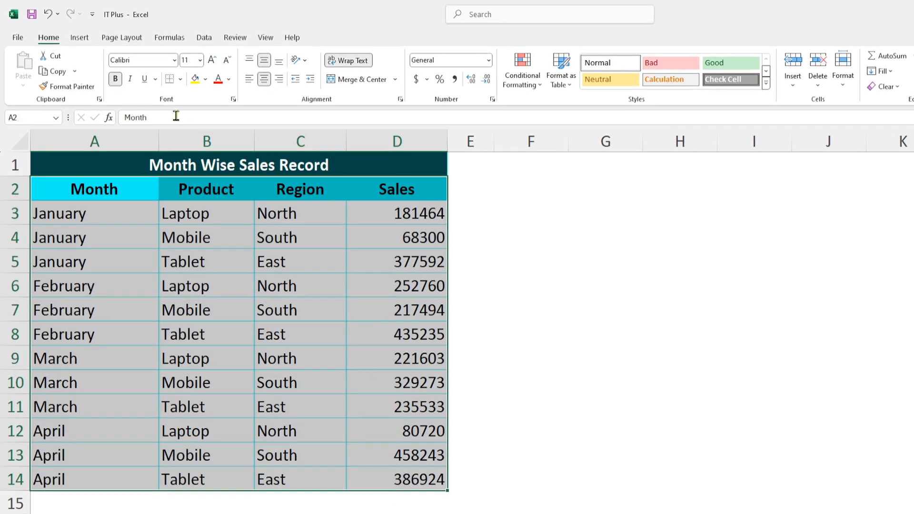
left_click(80, 38)
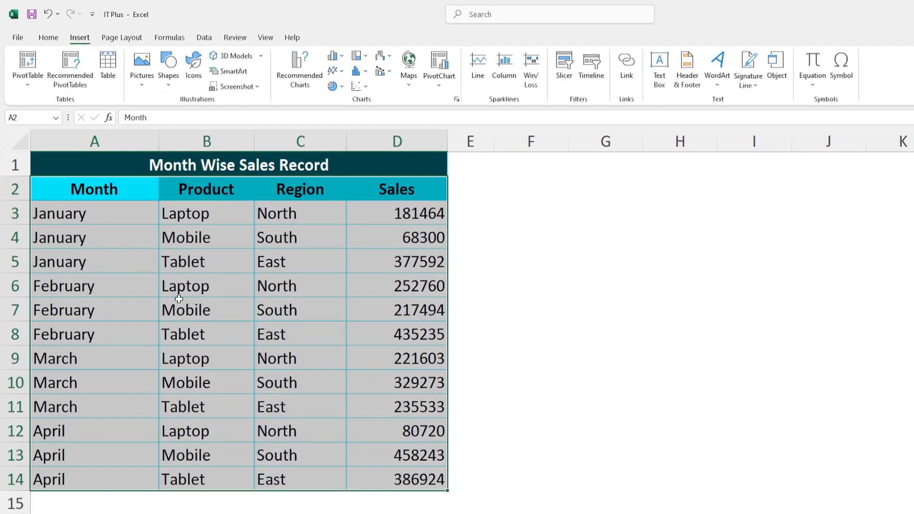
left_click(440, 64)
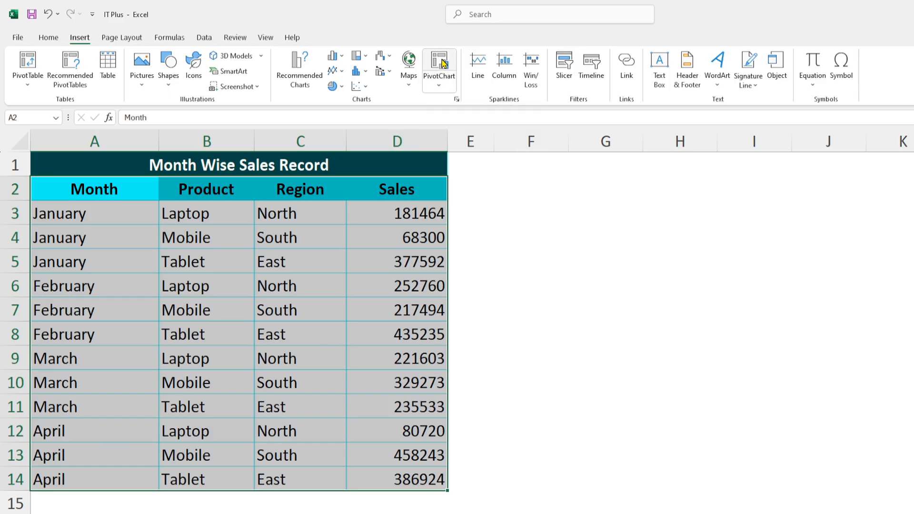
left_click_drag(761, 269, 564, 200)
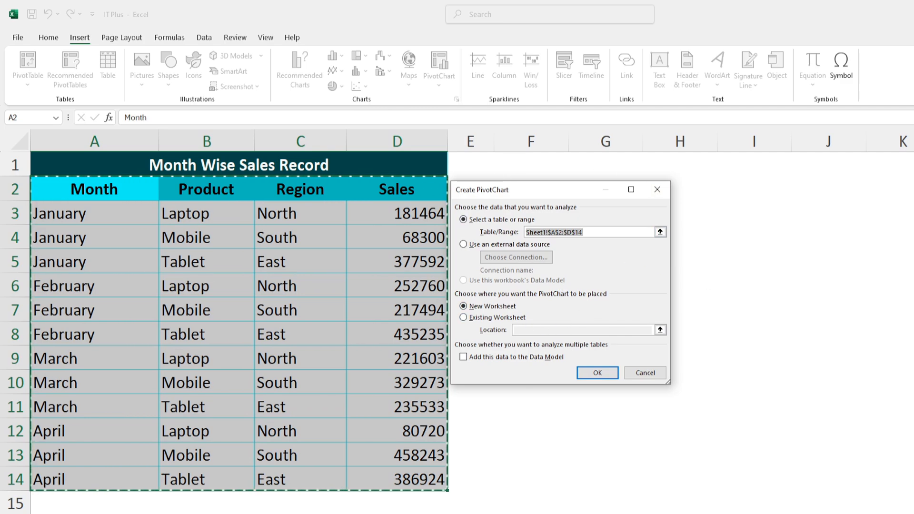
left_click(487, 319)
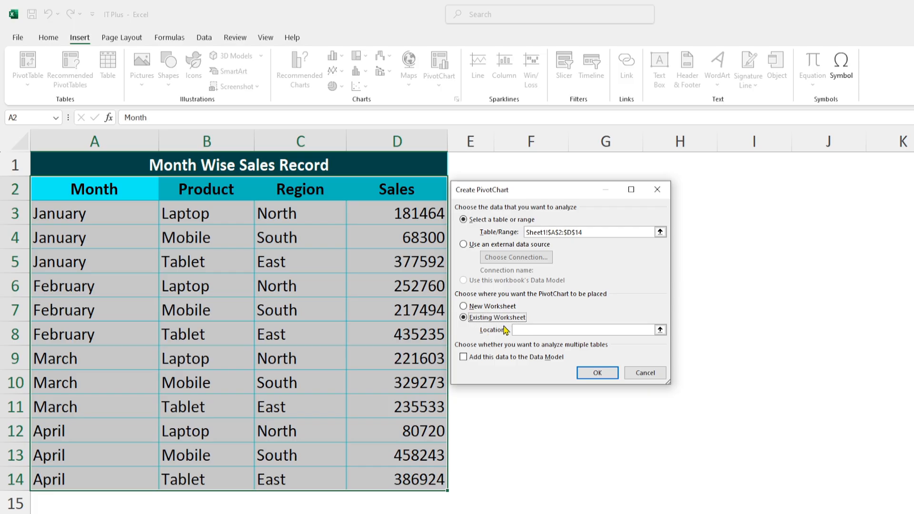
left_click_drag(532, 192, 718, 211)
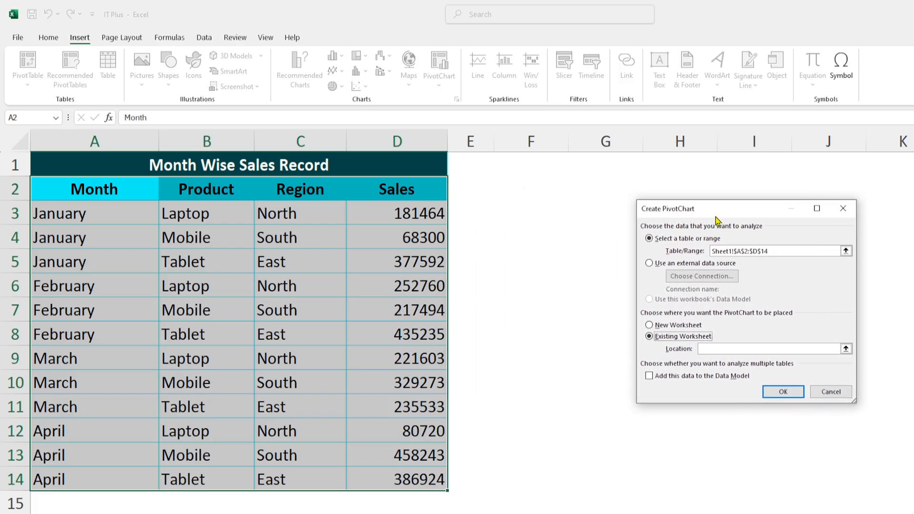
left_click(704, 349)
left_click(526, 163)
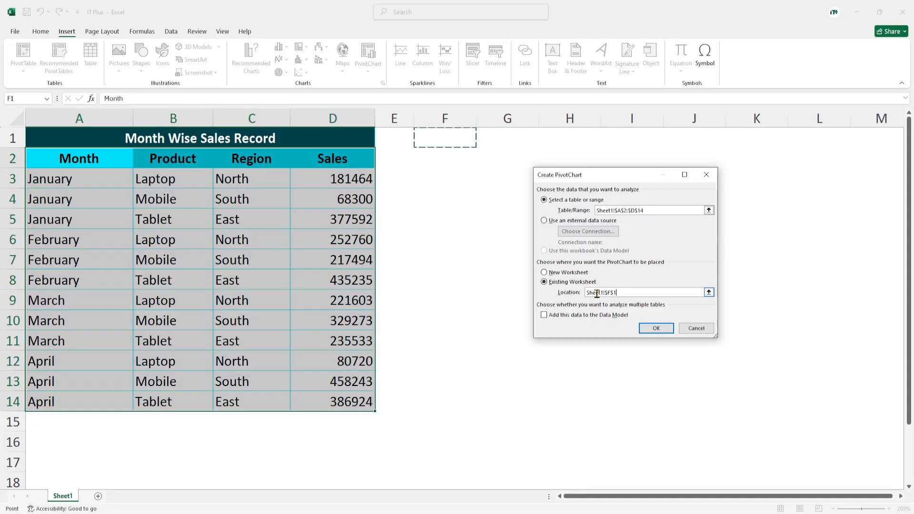
left_click(659, 332)
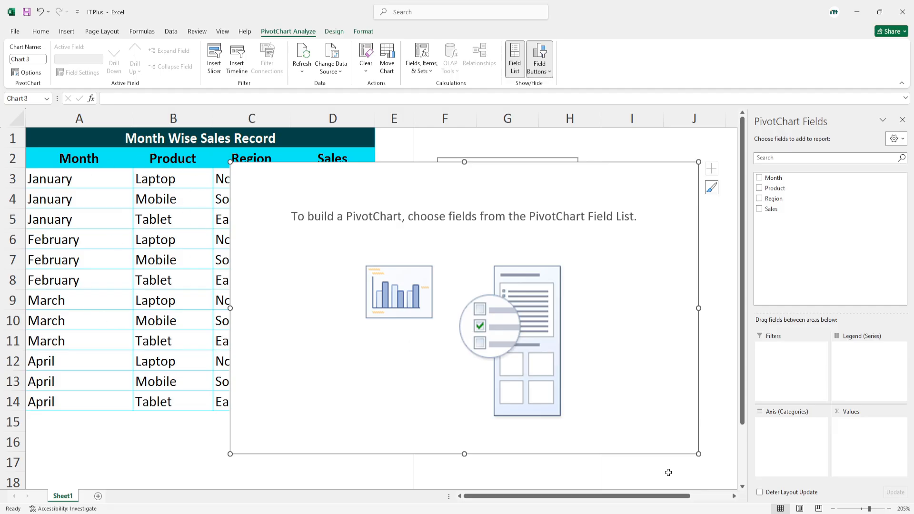
Step: Move the empty PivotChart clear of the PivotTable placeholder so it spans about columns I to P from row 1
left_click(734, 497)
left_click(735, 497)
left_click(735, 497)
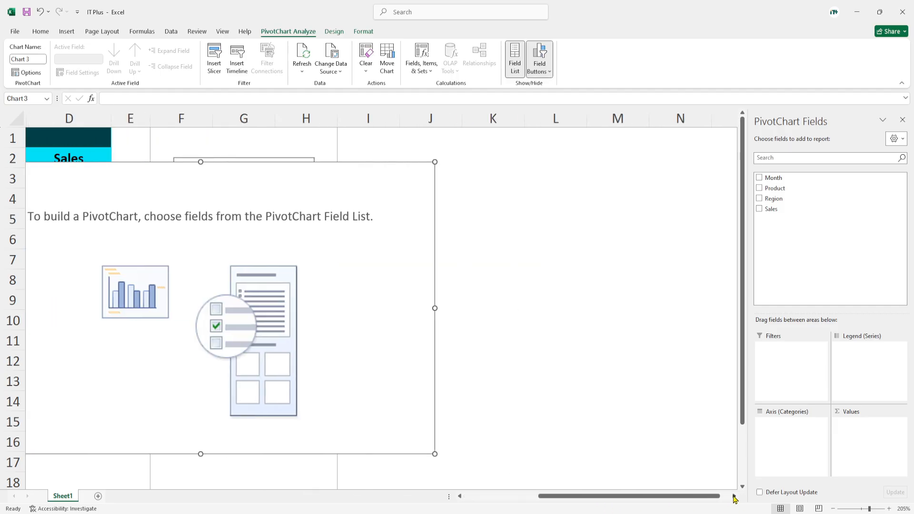
left_click(734, 497)
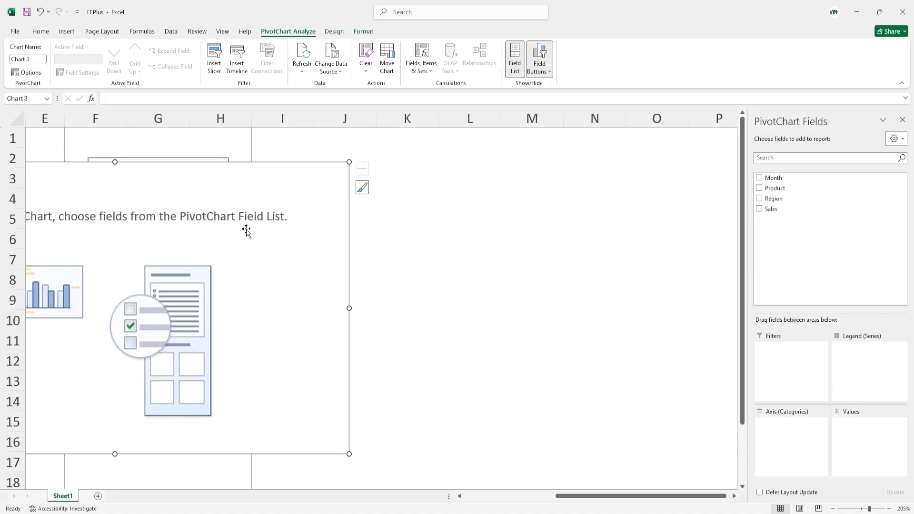
left_click_drag(232, 187, 603, 159)
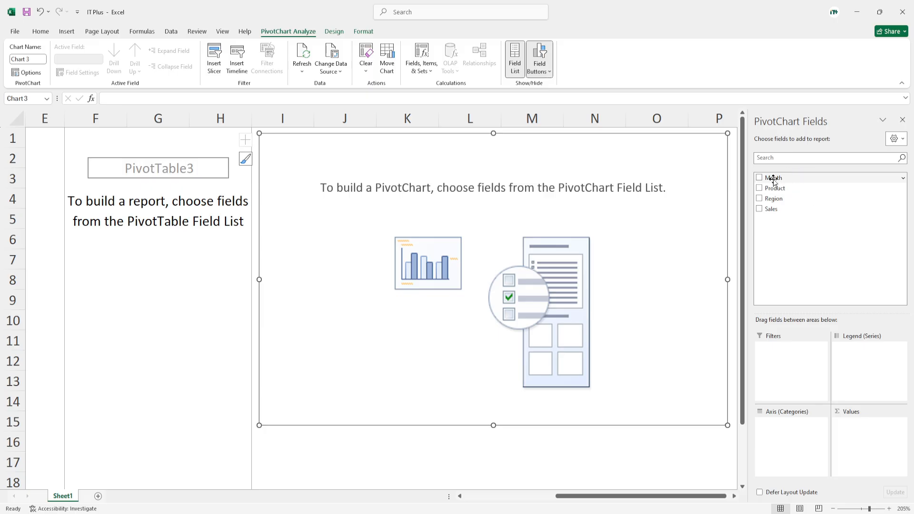
Step: Build the PivotChart with Month as axis categories, Region as filter, Sales as summed values and Product as legend series
left_click_drag(774, 181, 779, 439)
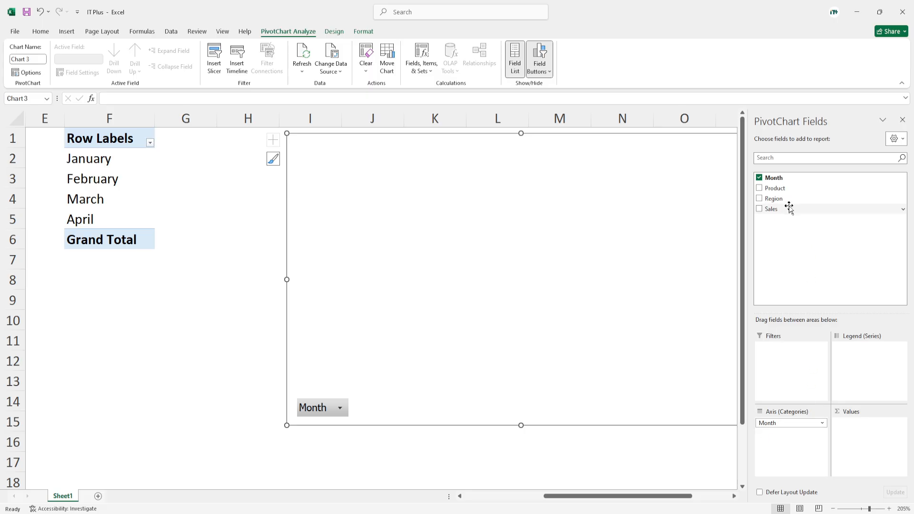
left_click_drag(776, 202, 794, 362)
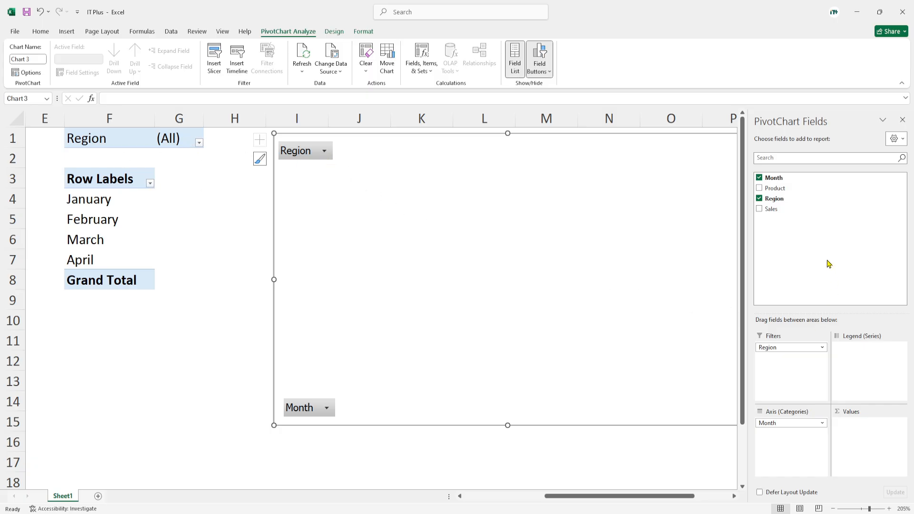
left_click_drag(773, 210, 859, 439)
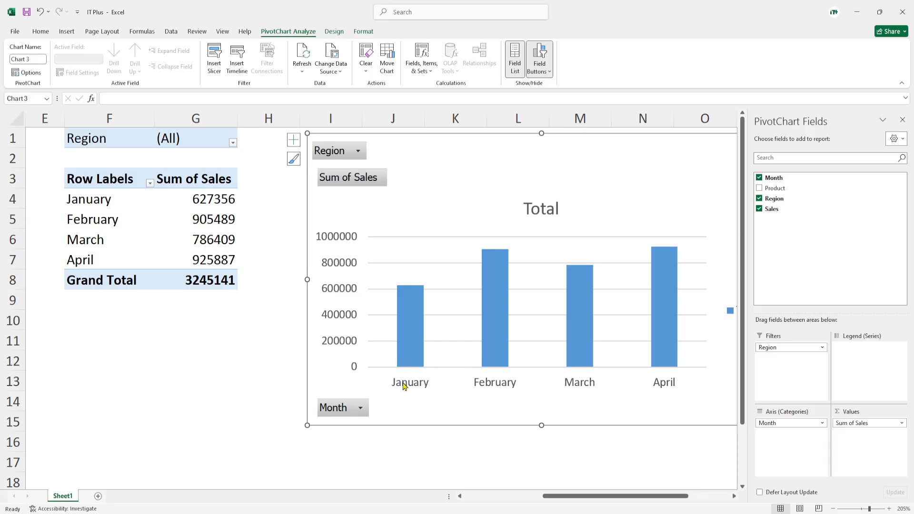
mouse_move(412, 323)
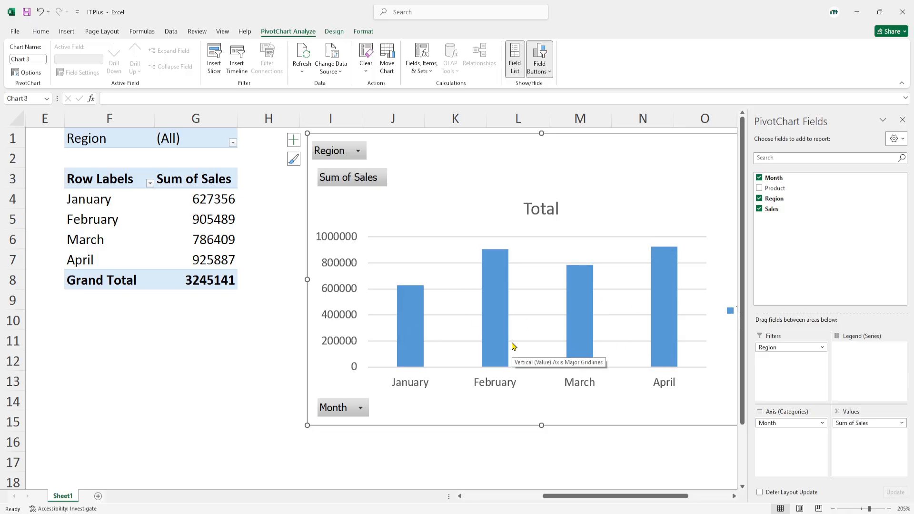
mouse_move(419, 298)
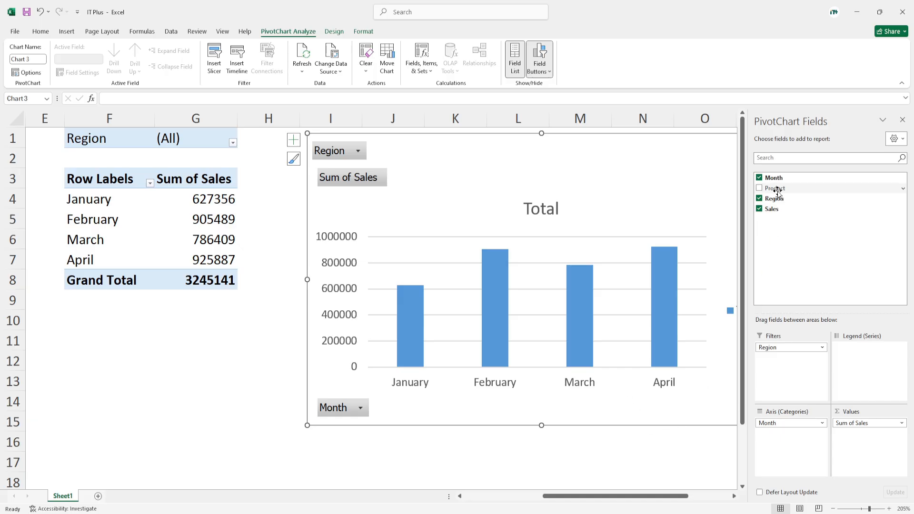
left_click_drag(776, 189, 863, 358)
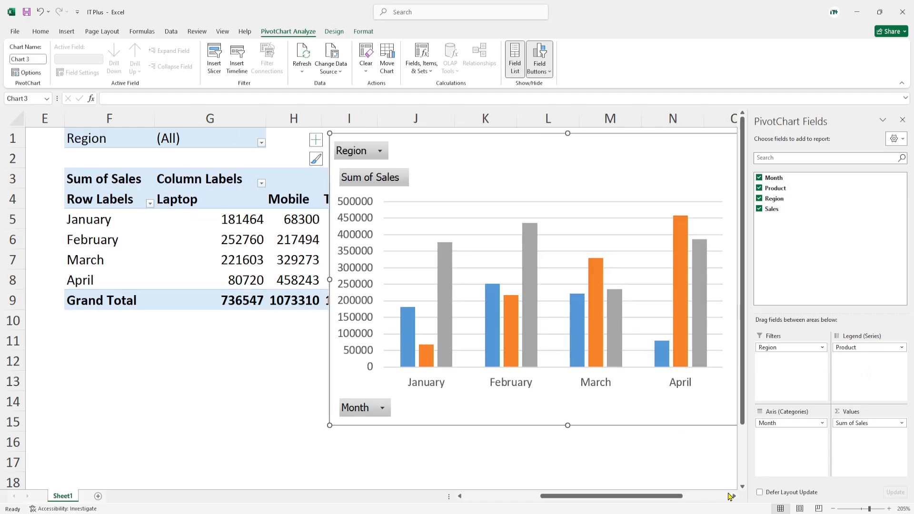
Step: Move the PivotChart about one column further away from the PivotTable so it starts near the end of column I
left_click(734, 497)
left_click(734, 497)
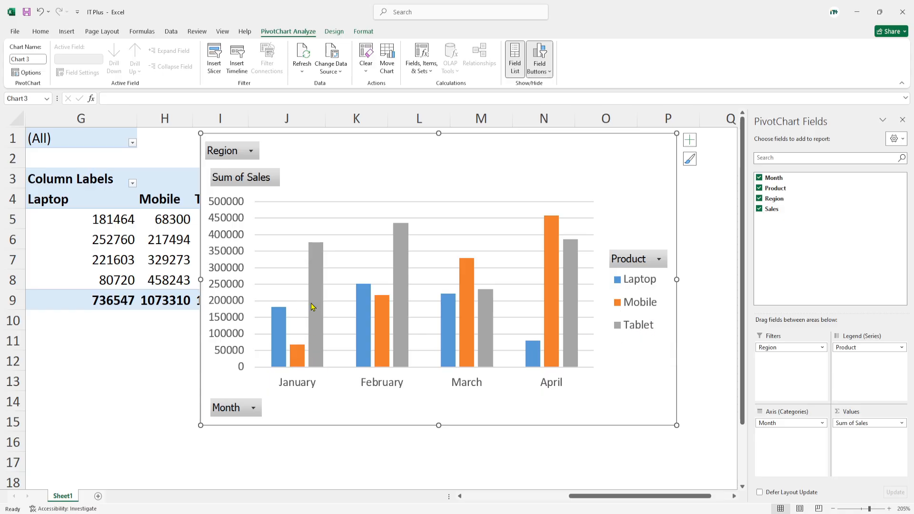
mouse_move(308, 366)
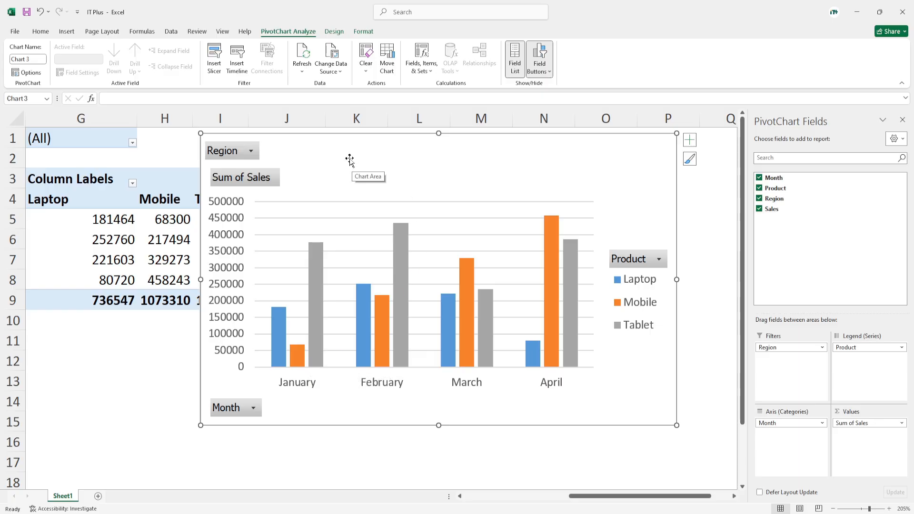
left_click_drag(350, 161, 420, 156)
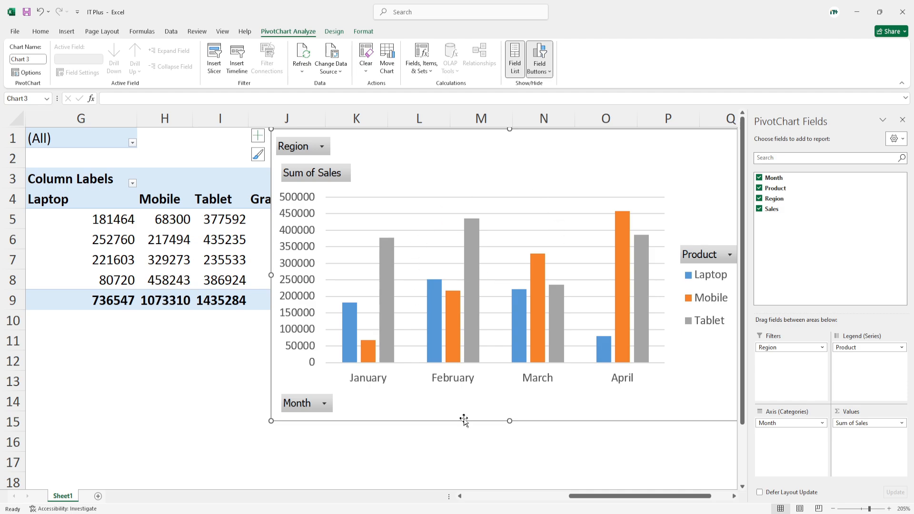
left_click(735, 496)
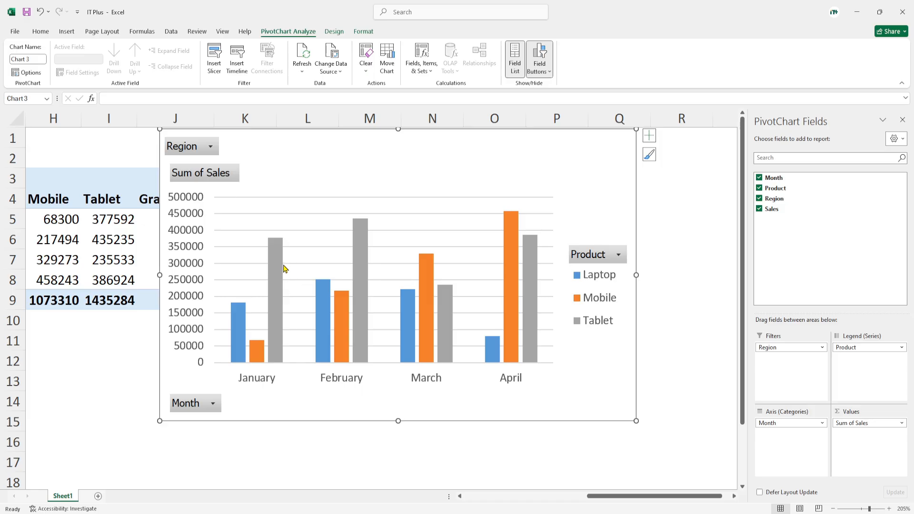
Step: Filter the PivotChart by Region to show only South
mouse_move(283, 270)
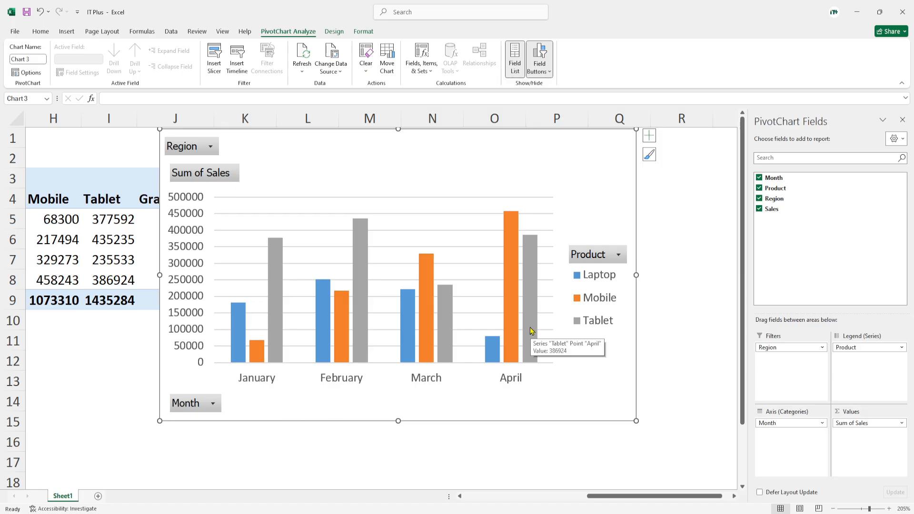
mouse_move(510, 316)
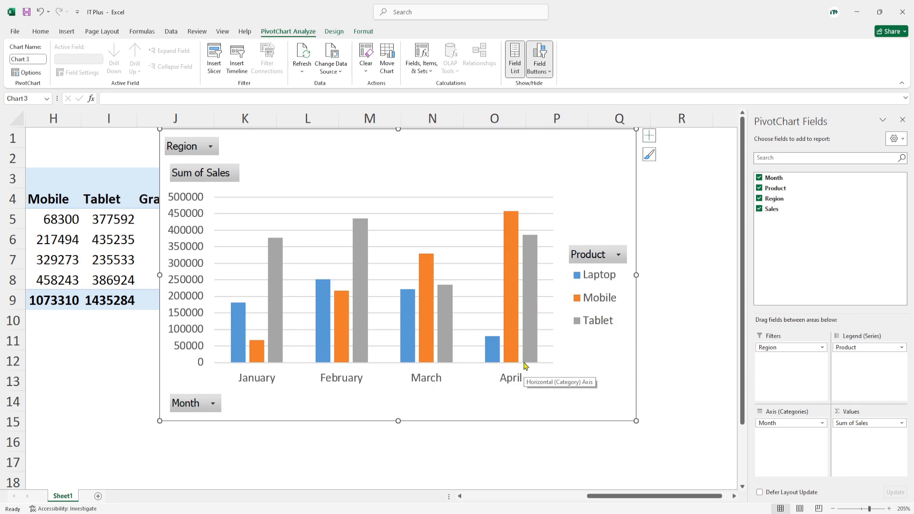
left_click(212, 152)
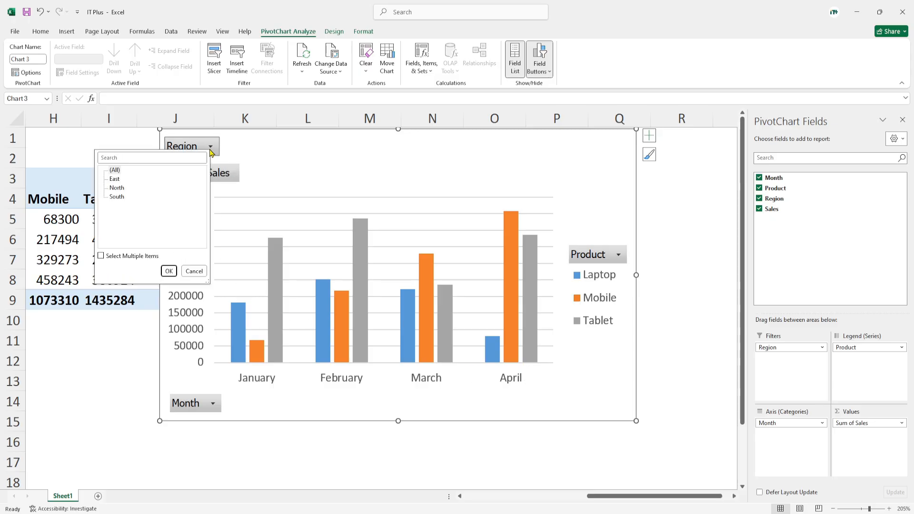
left_click(248, 145)
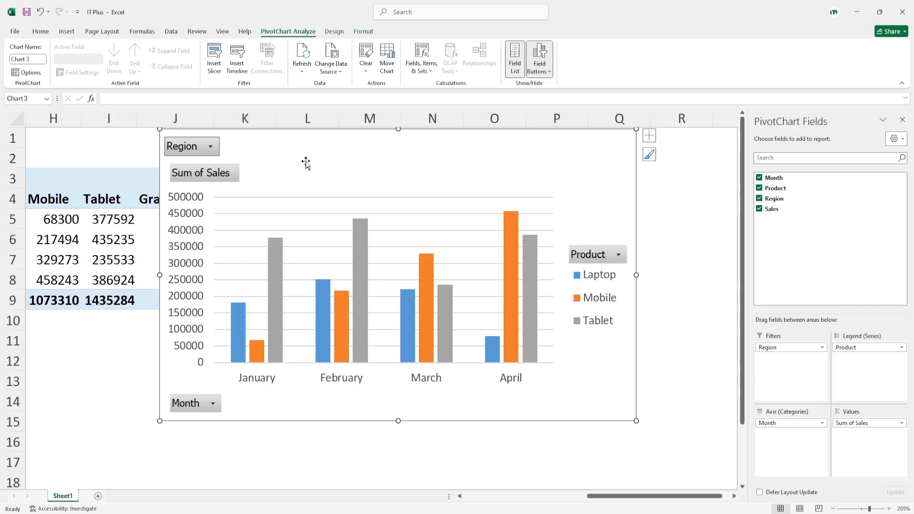
left_click(210, 150)
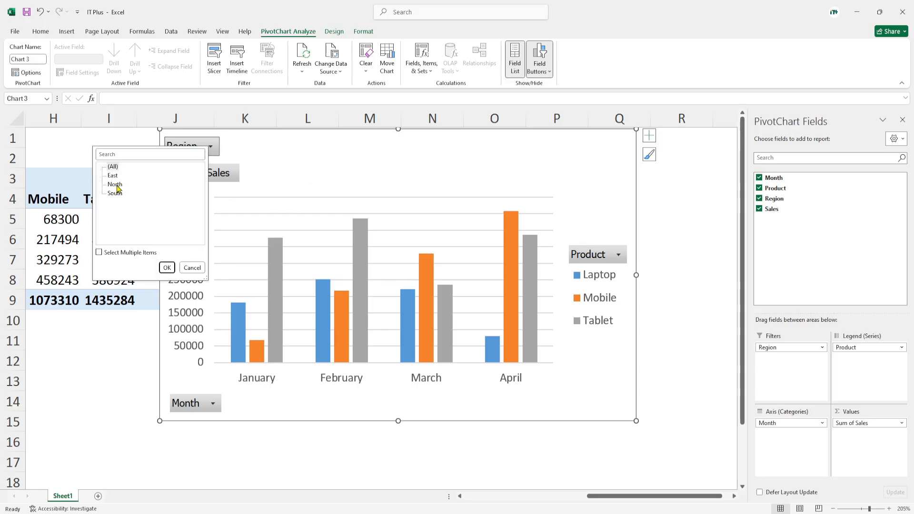
left_click(118, 196)
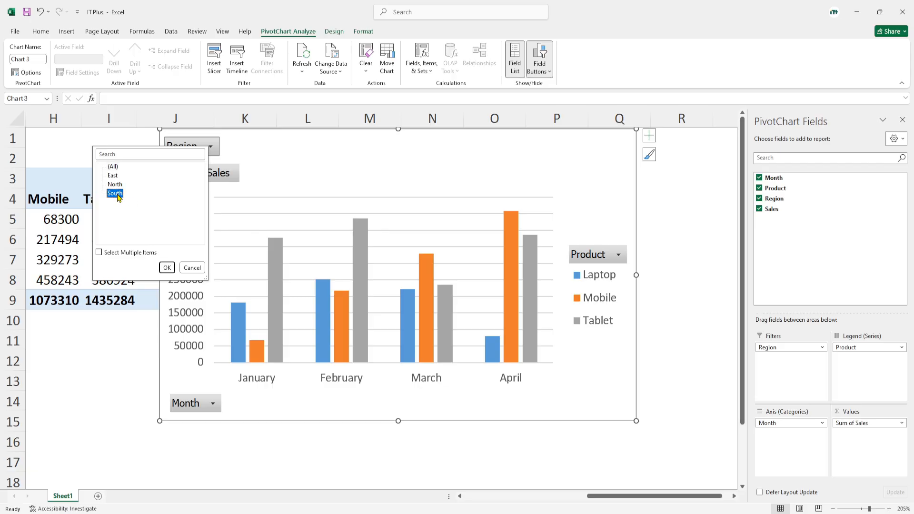
left_click(168, 271)
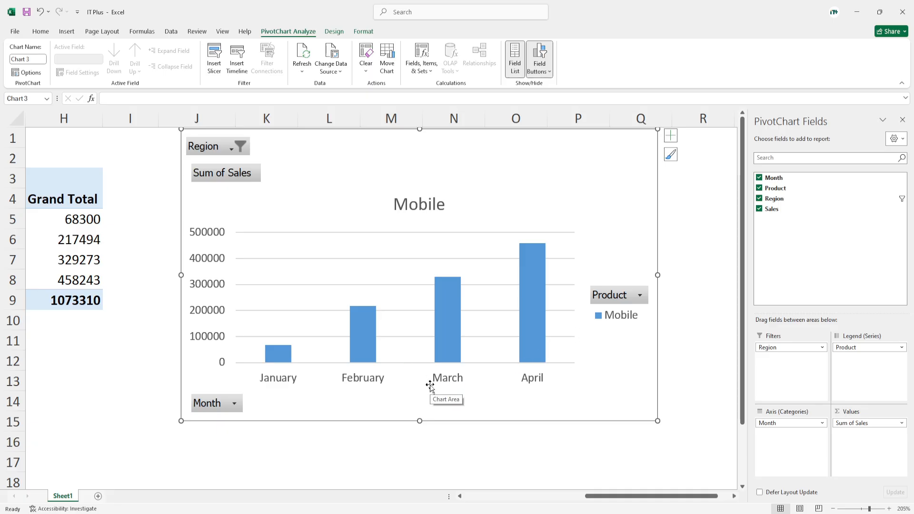
Step: Change the PivotChart's Region filter to North
left_click(231, 149)
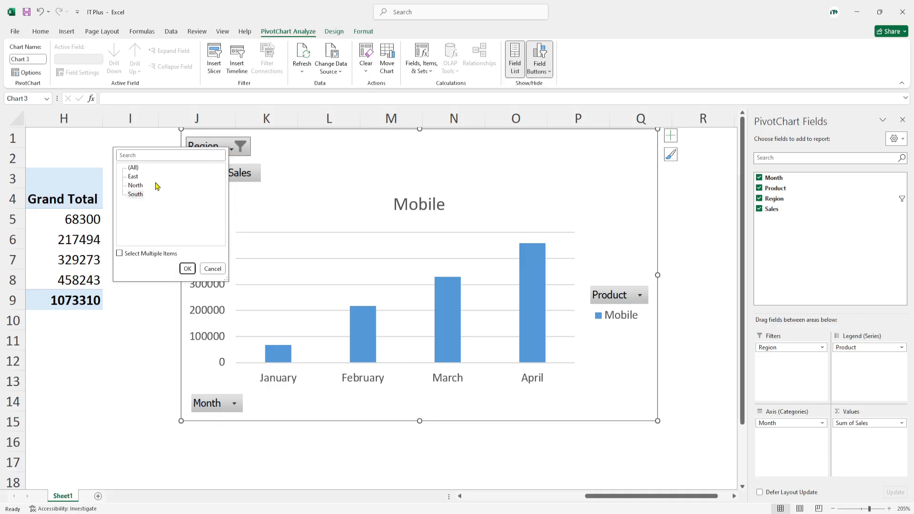
left_click(138, 186)
left_click(187, 269)
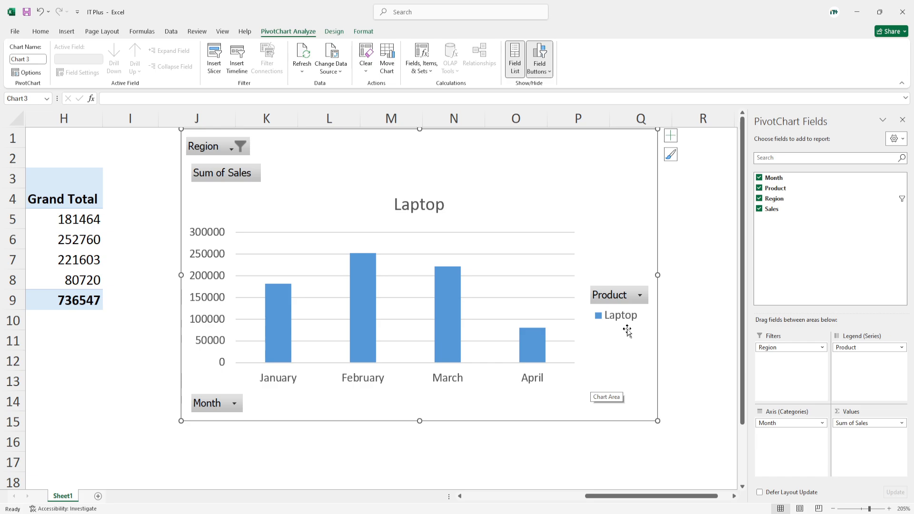
Step: Reset the PivotChart's Region filter to (All)
left_click(234, 148)
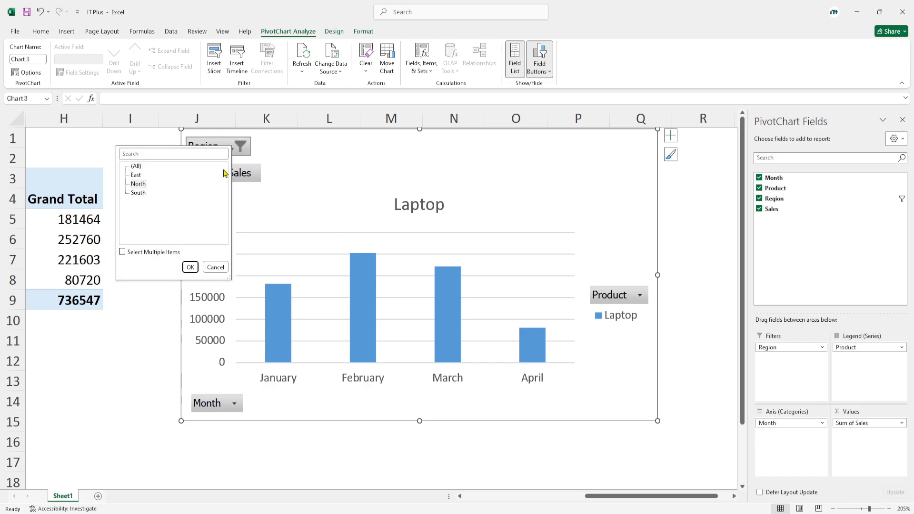
left_click(137, 168)
left_click(190, 268)
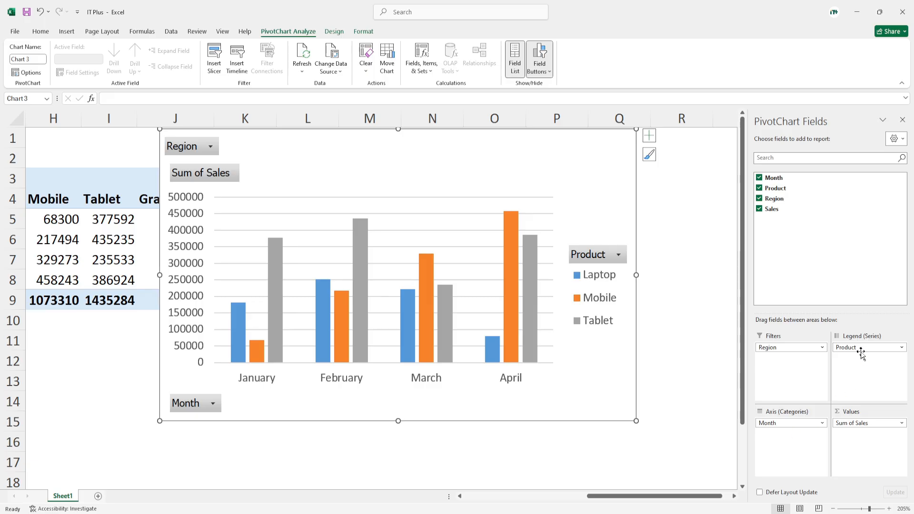
Step: Move the Product field from the legend to the axis categories and on to the filters
left_click_drag(863, 348, 799, 442)
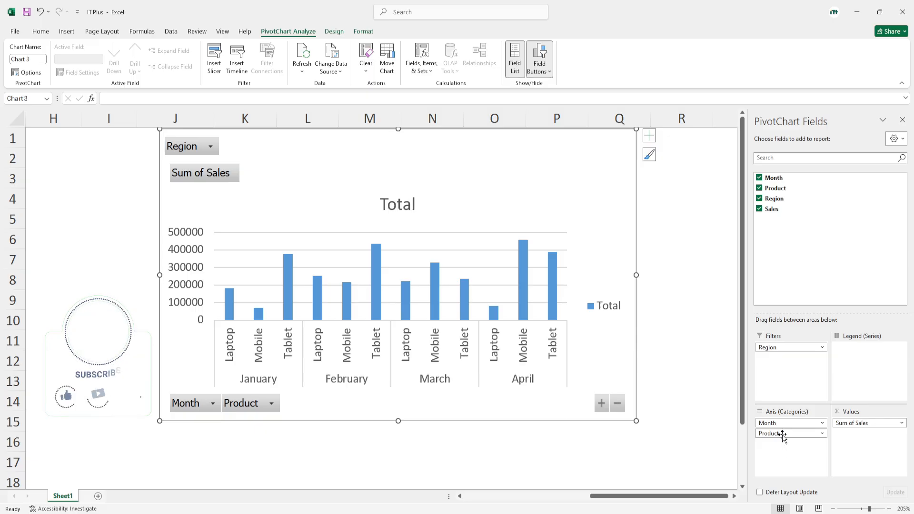
left_click_drag(783, 435, 785, 363)
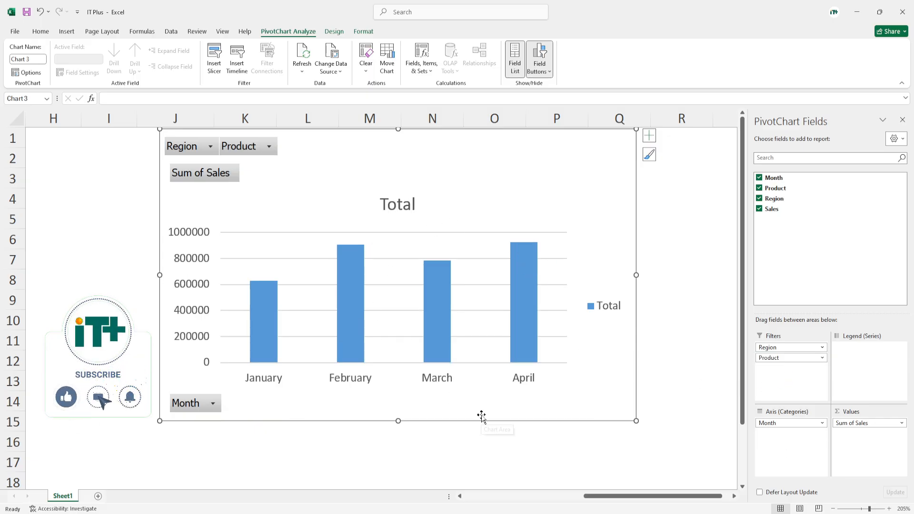
Step: Filter the PivotChart by Product to show only Mobile
left_click(269, 148)
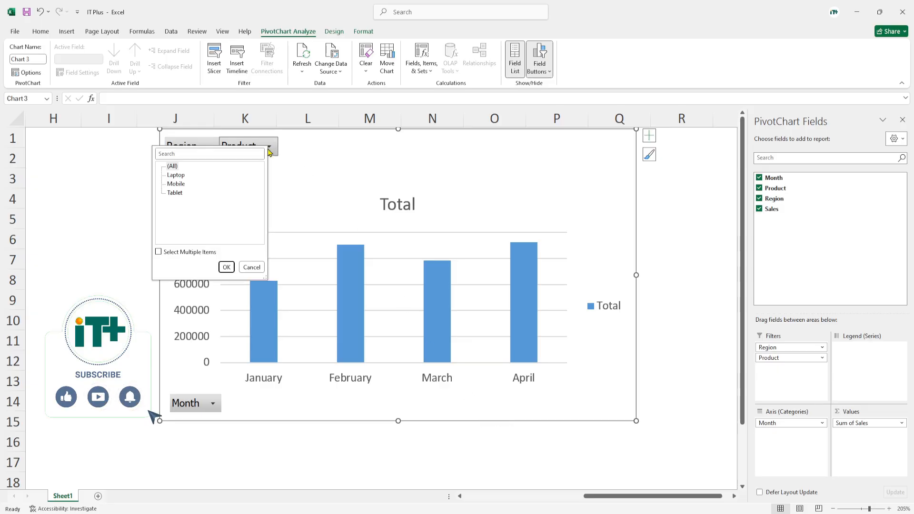
left_click(176, 183)
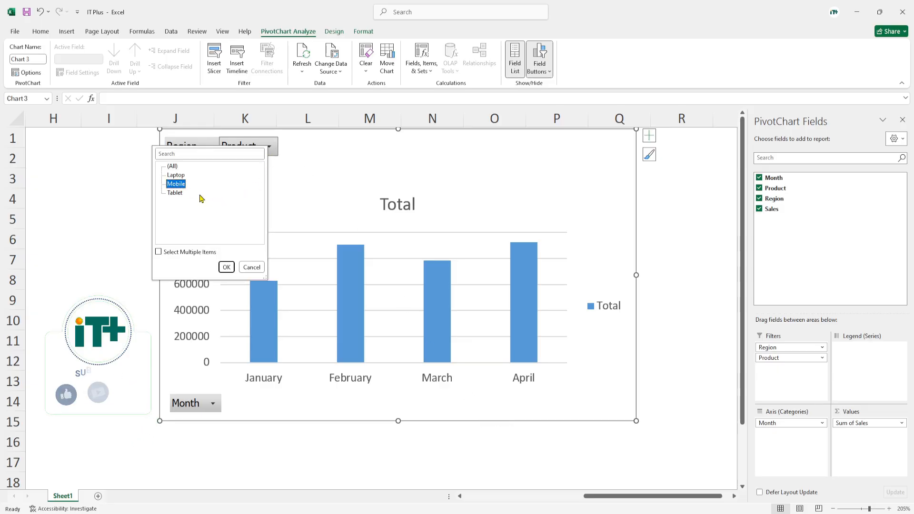
left_click(227, 267)
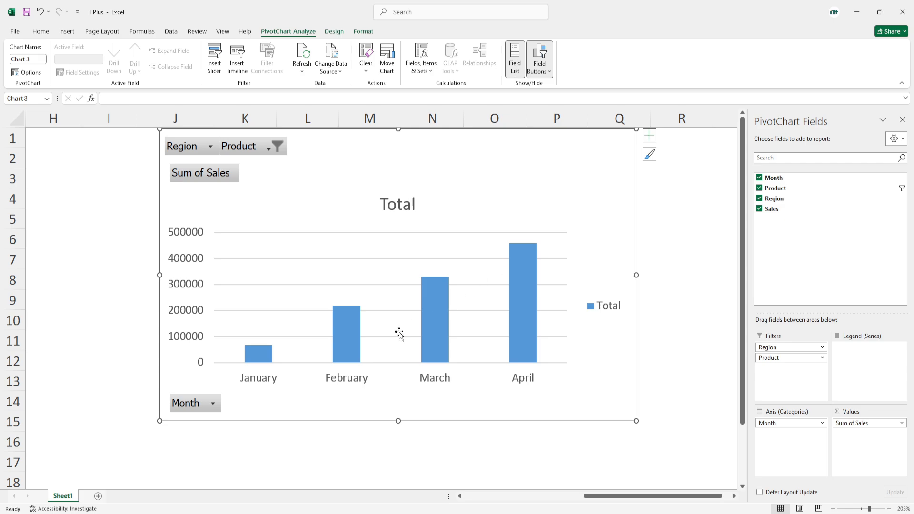
Step: Change the PivotChart's Product filter to Laptop
left_click(269, 149)
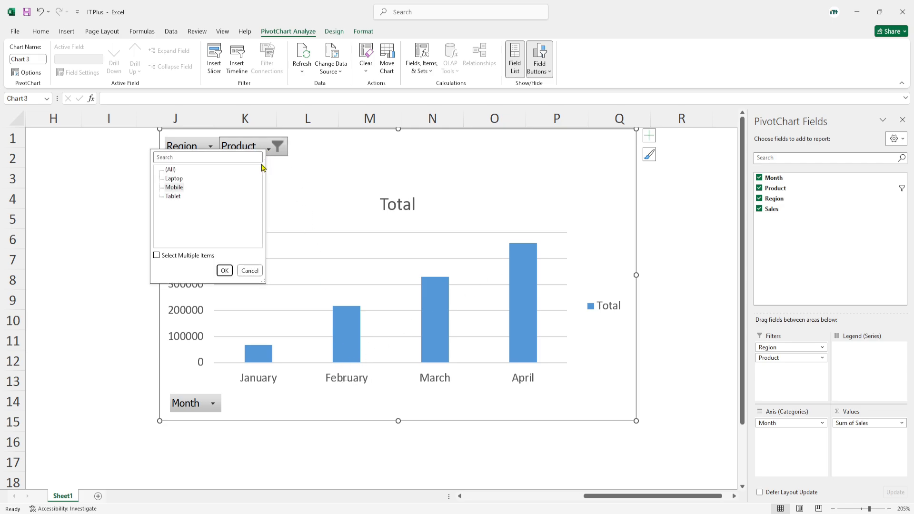
left_click(177, 180)
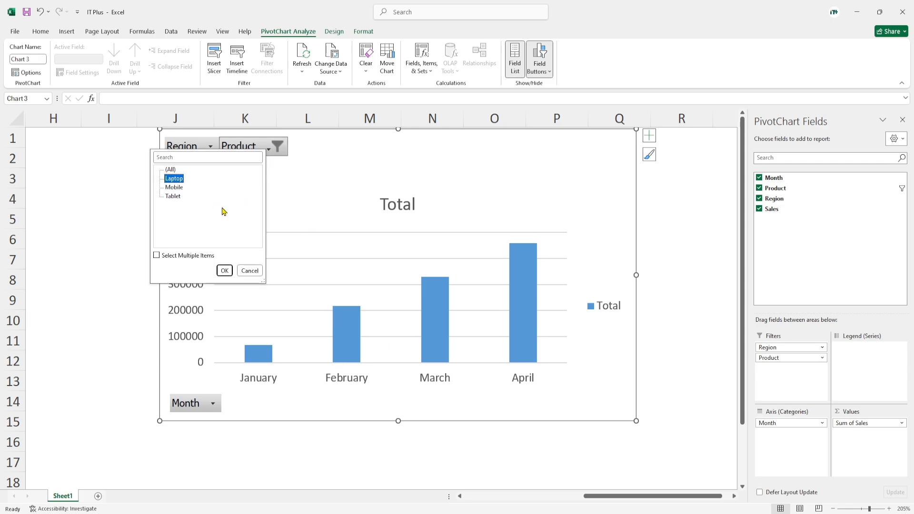
left_click(230, 273)
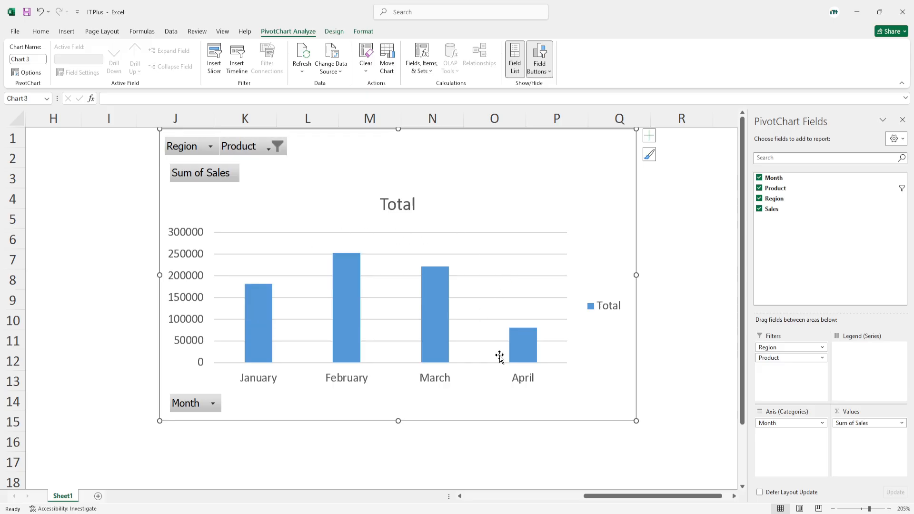